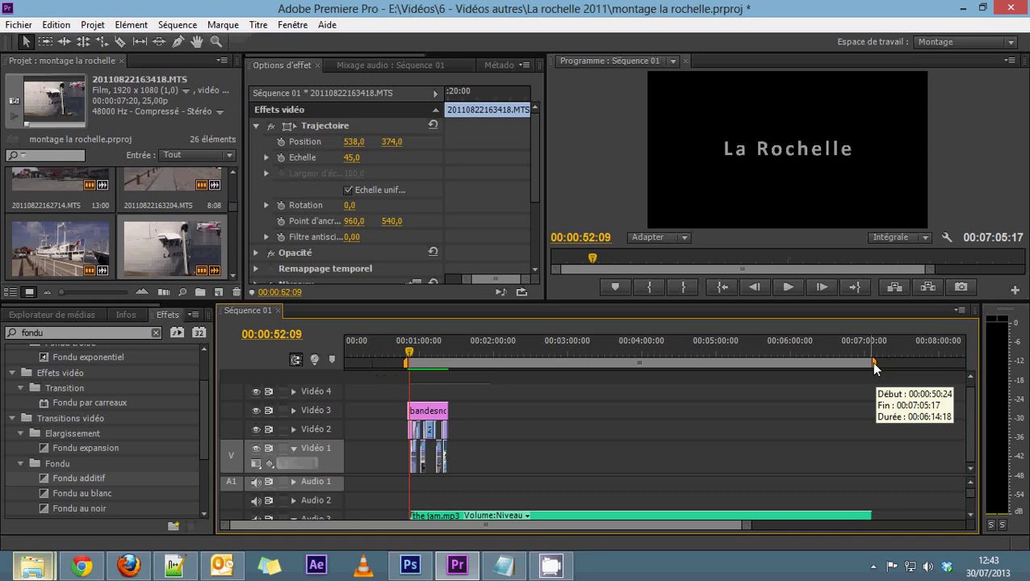
# Shorten the work area so it ends just after the last video clip, and scrub through the sequence to 00:01:08:24.
pyautogui.moveTo(873, 363); pyautogui.dragTo(452, 373)
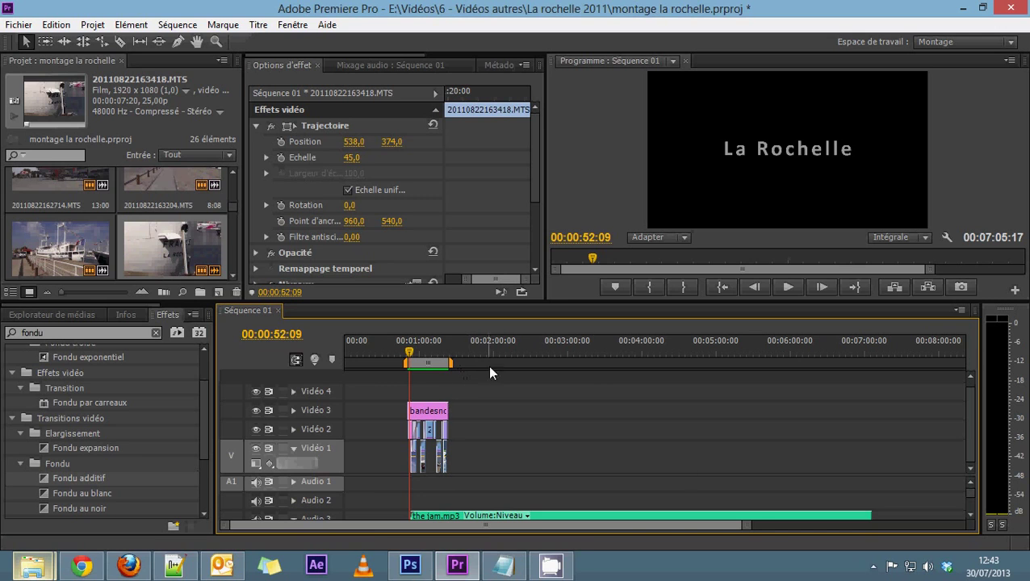
pyautogui.moveTo(744, 526); pyautogui.dragTo(587, 526)
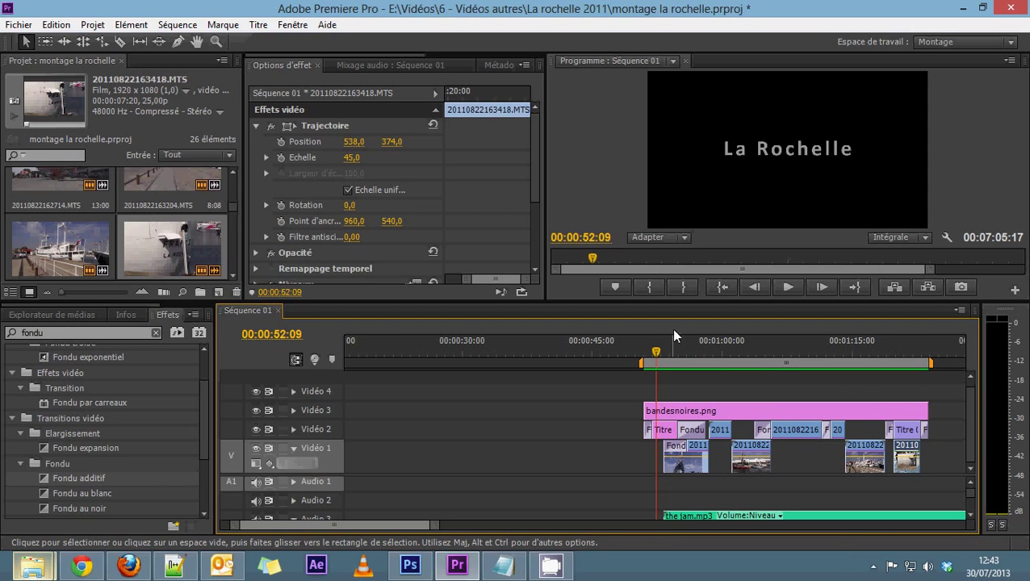
pyautogui.moveTo(658, 357); pyautogui.dragTo(924, 353)
pyautogui.click(862, 358)
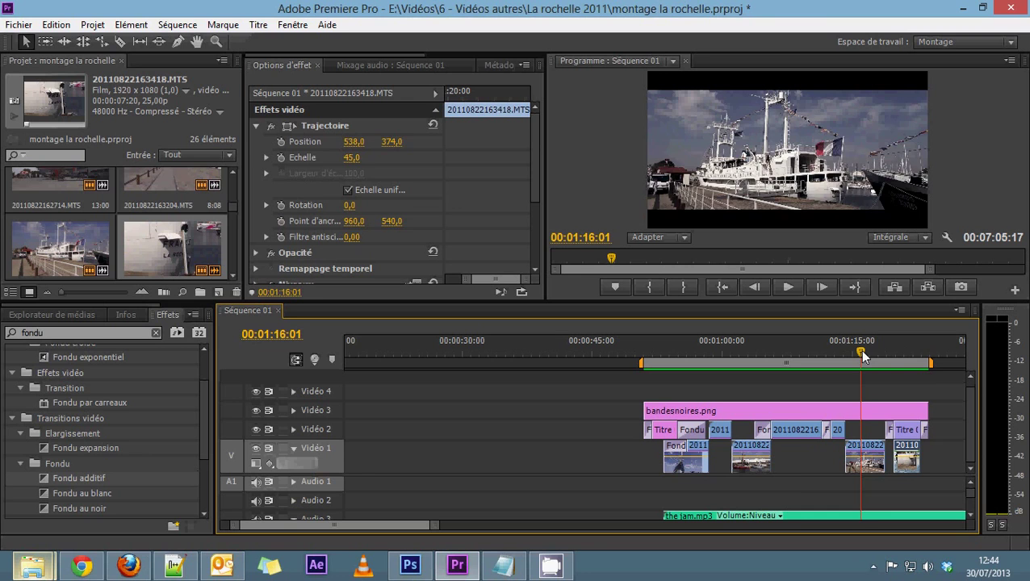
pyautogui.moveTo(862, 355); pyautogui.dragTo(801, 352)
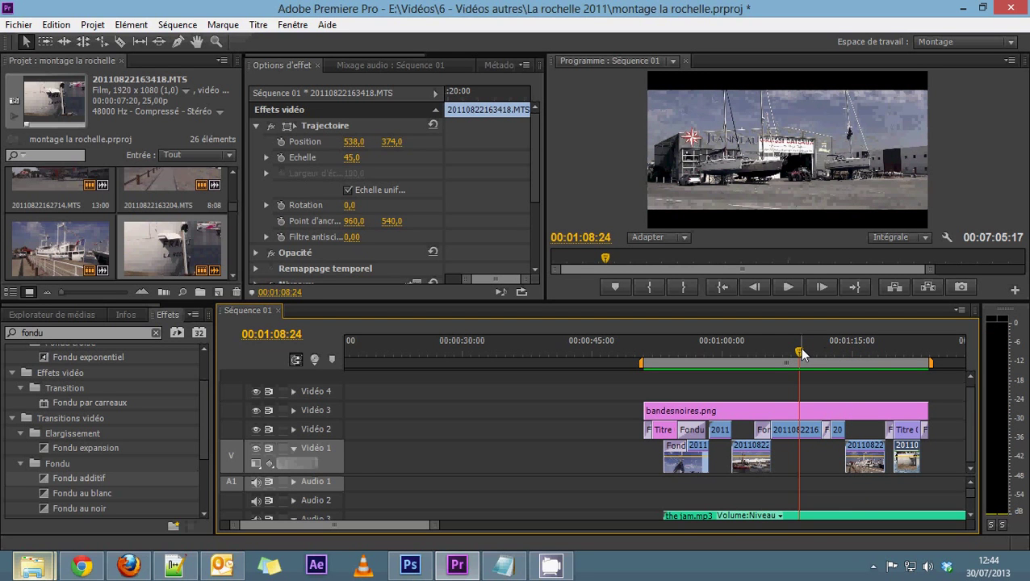
# Open the media export settings for the sequence and set the export format to H.264.
pyautogui.click(13, 27)
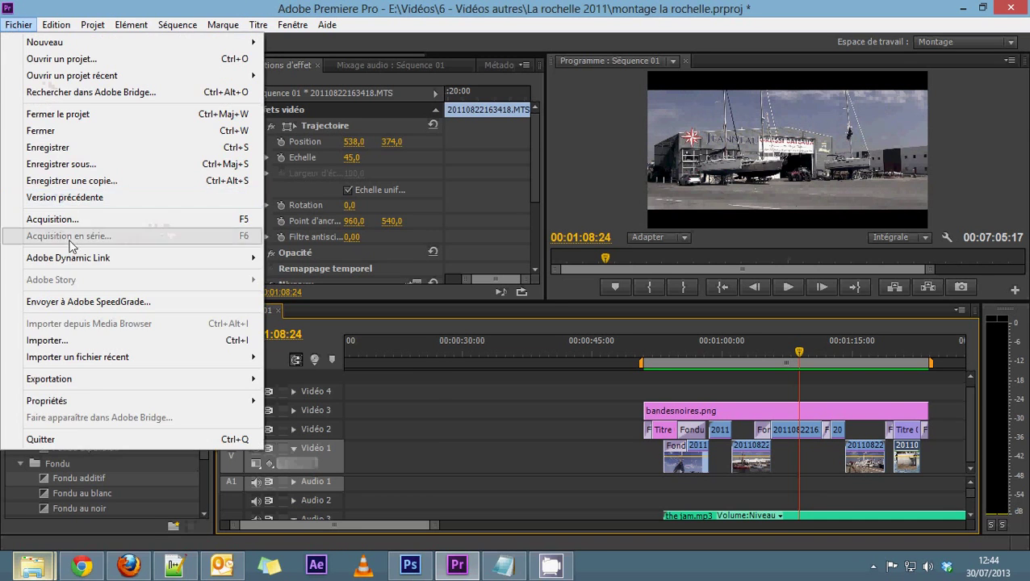
pyautogui.moveTo(89, 389)
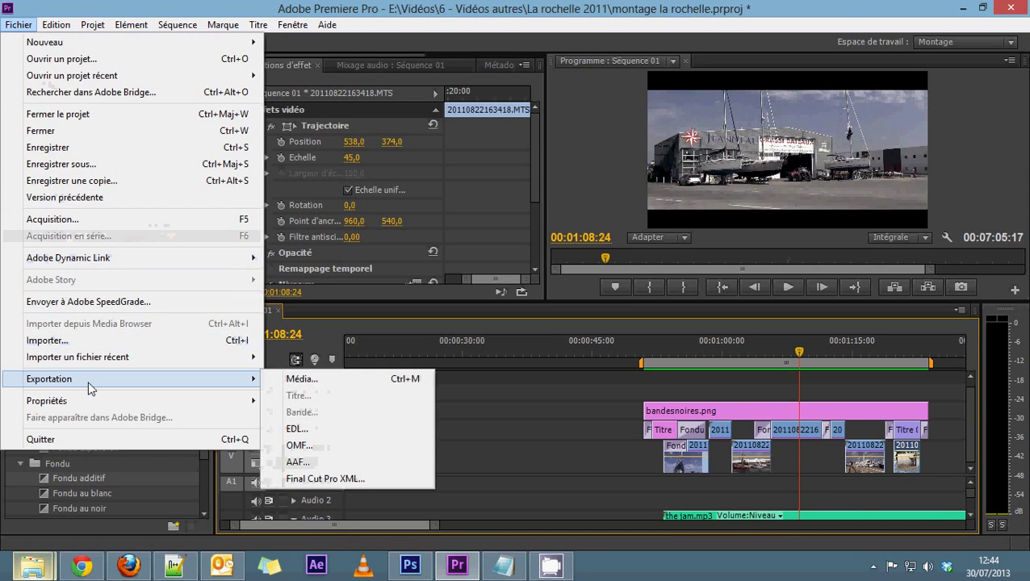
pyautogui.click(300, 379)
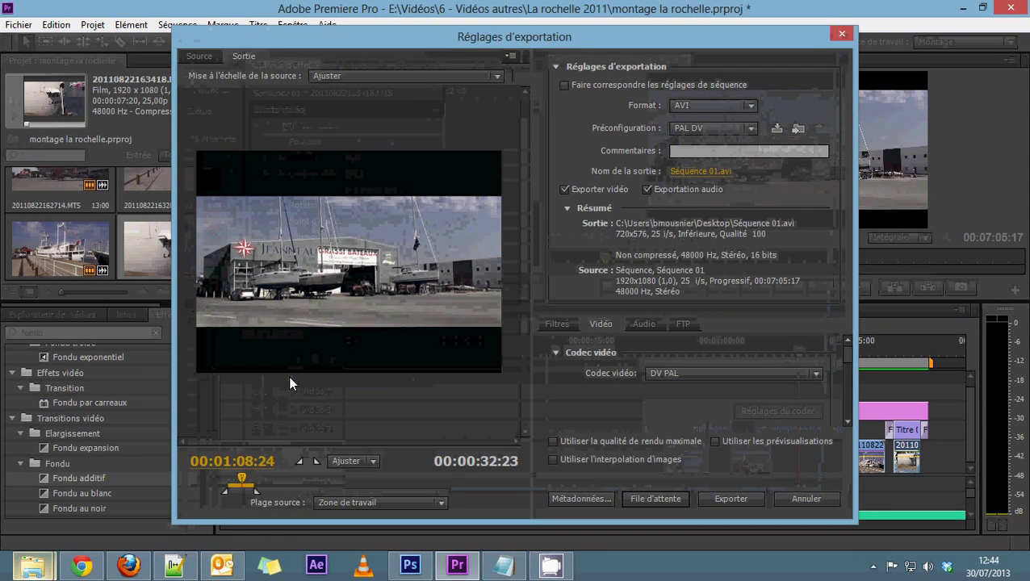
pyautogui.click(749, 105)
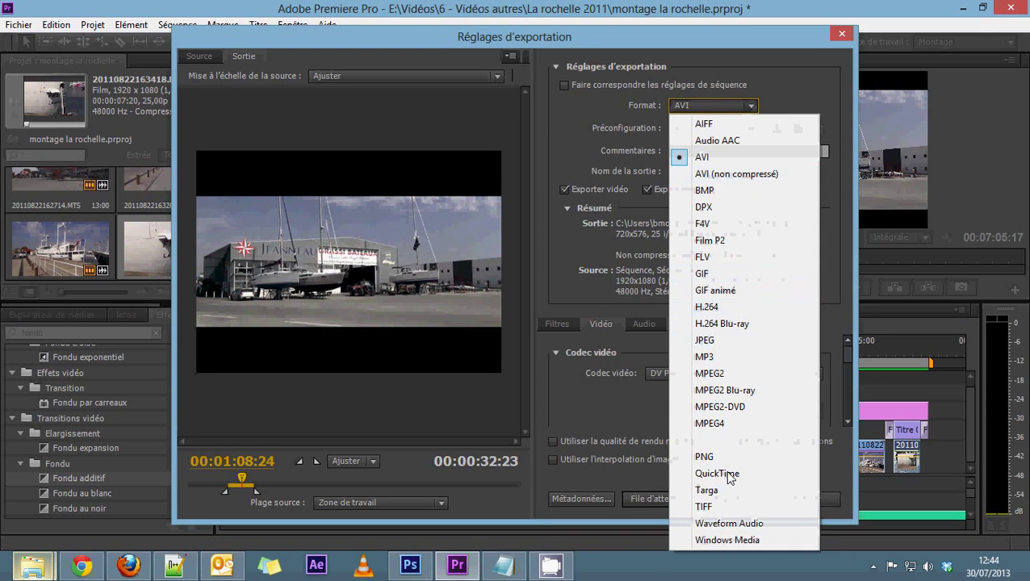
pyautogui.click(797, 91)
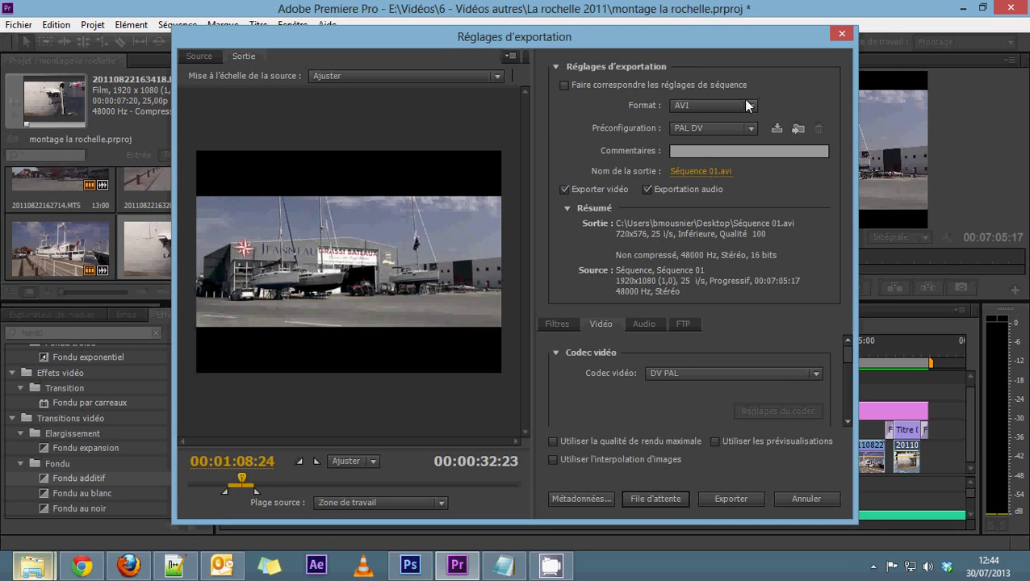
pyautogui.moveTo(672, 38); pyautogui.dragTo(553, 12)
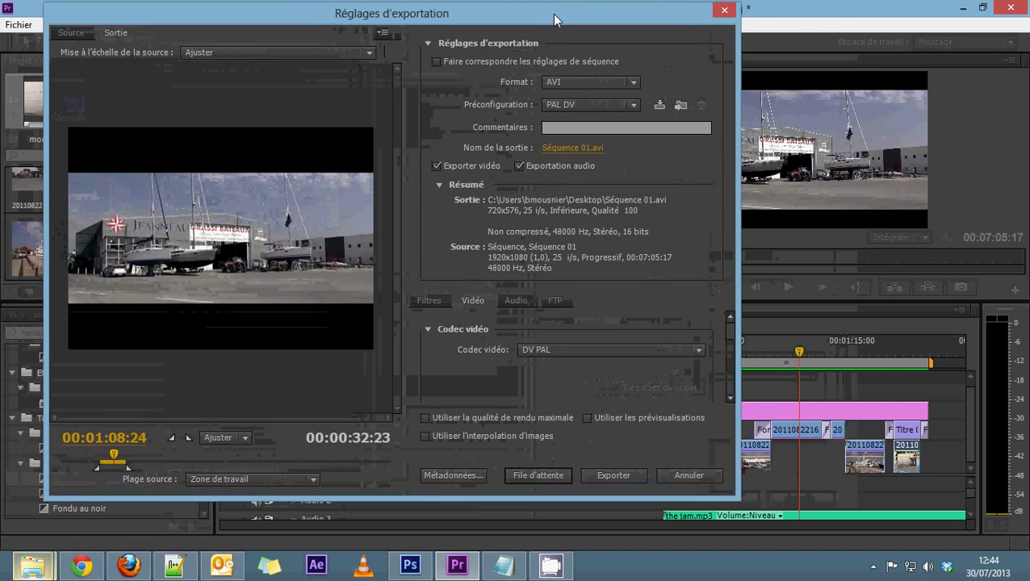
pyautogui.click(581, 83)
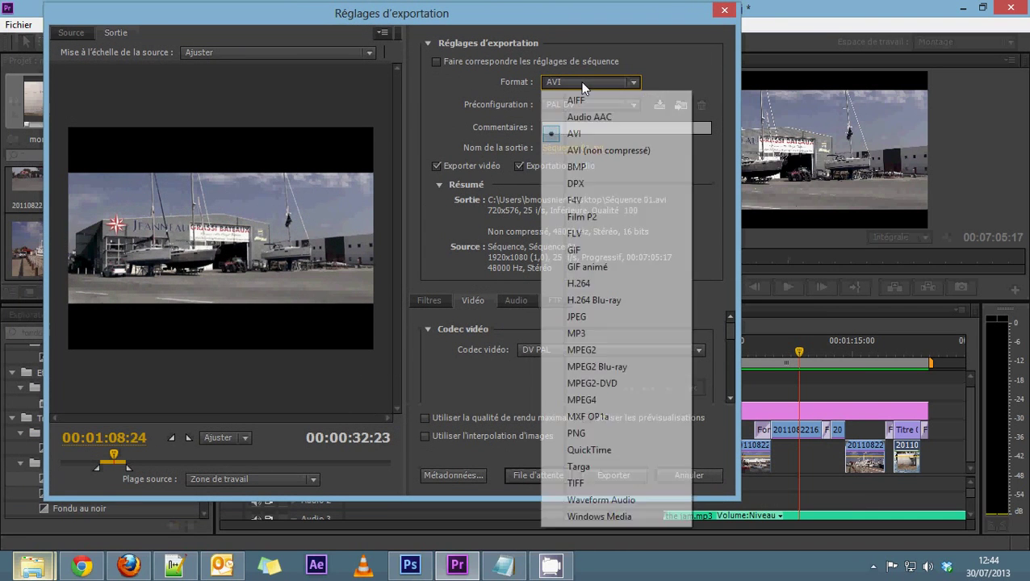
pyautogui.click(590, 286)
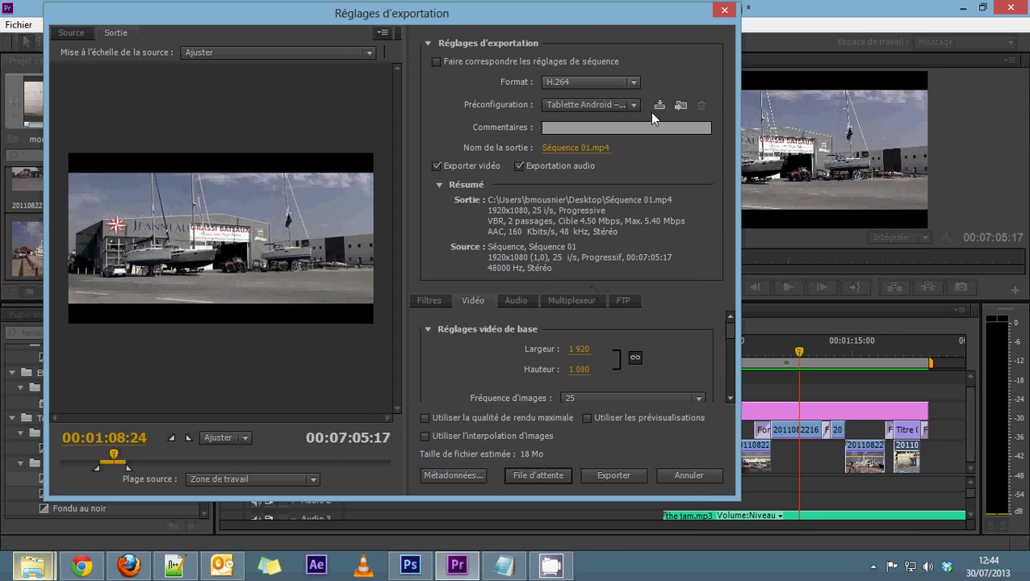
# Choose the HD 1080p 25 preset for the H.264 export.
pyautogui.click(629, 102)
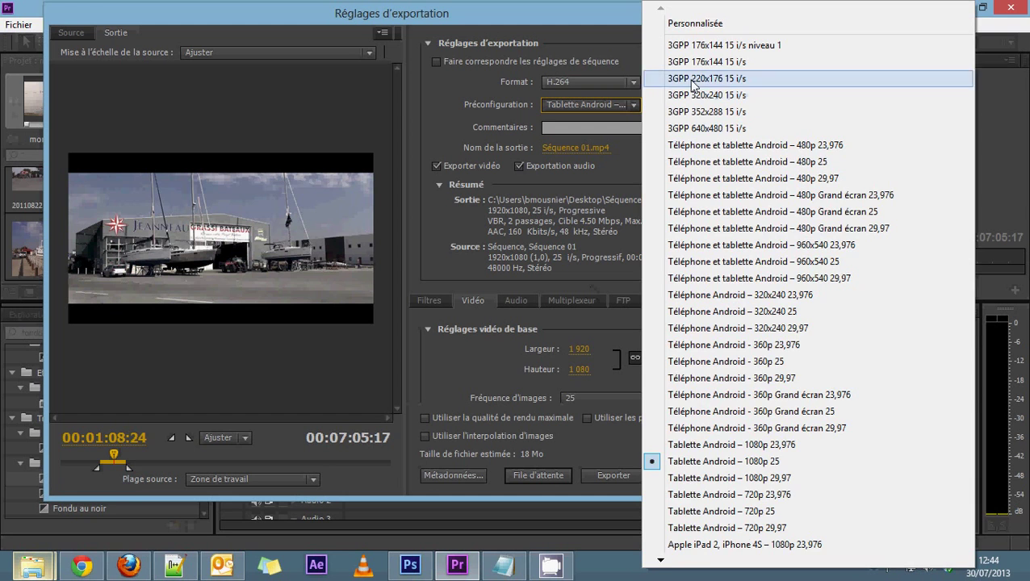
pyautogui.moveTo(661, 562)
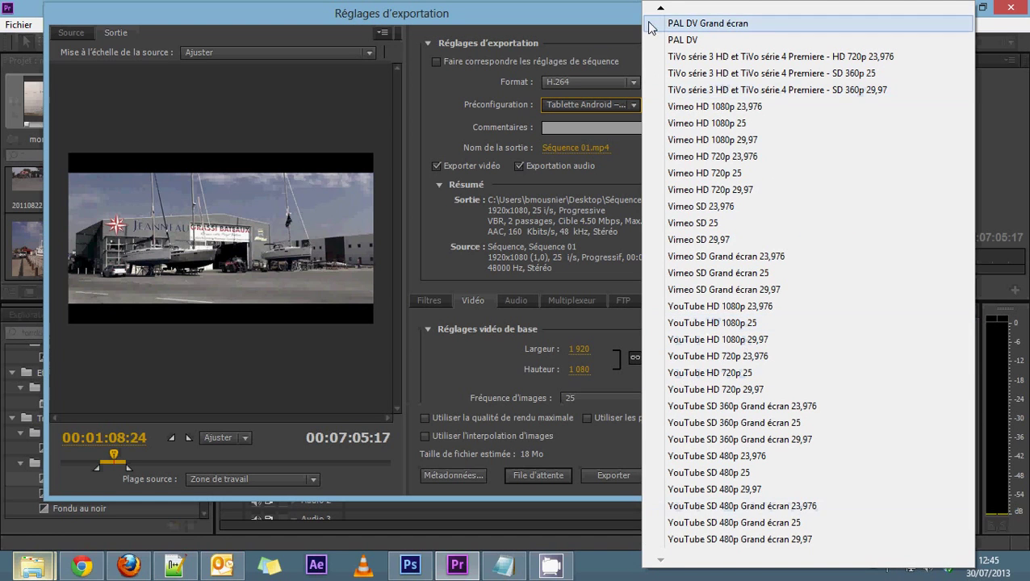
pyautogui.moveTo(658, 11)
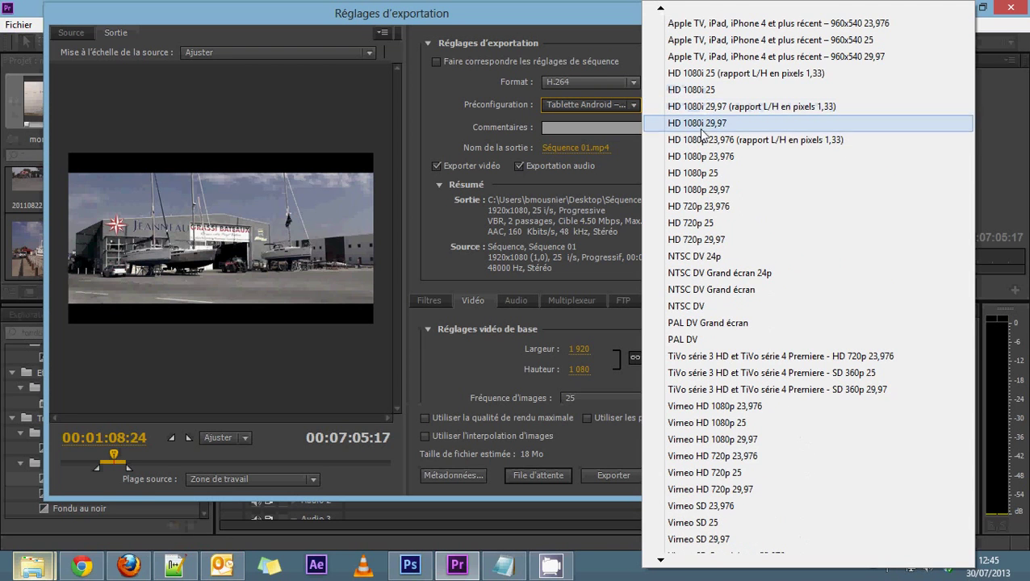
pyautogui.click(695, 172)
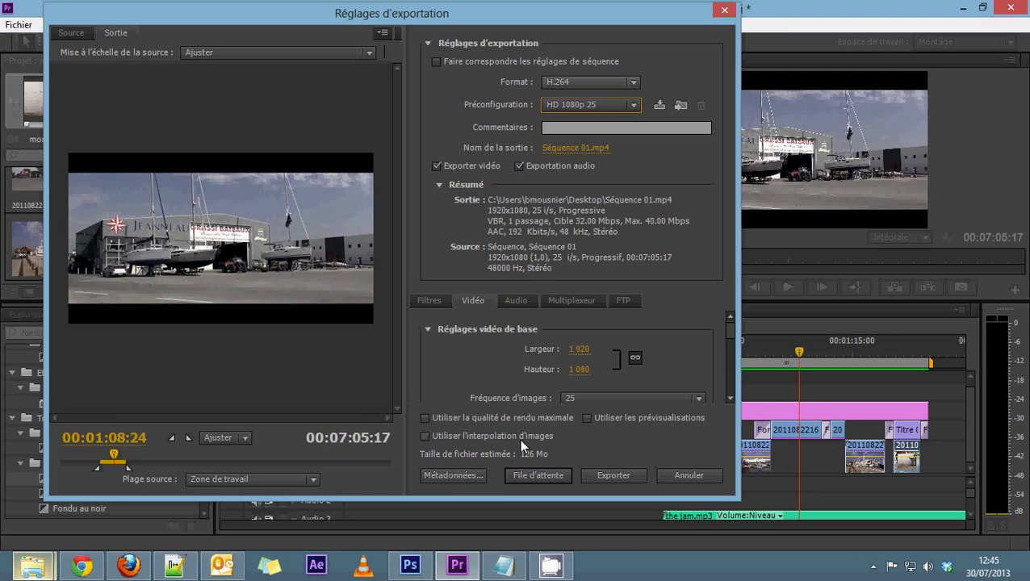
# Name the output file larochelle and save it to the desktop (Bureau) as an MP4 video.
pyautogui.click(550, 148)
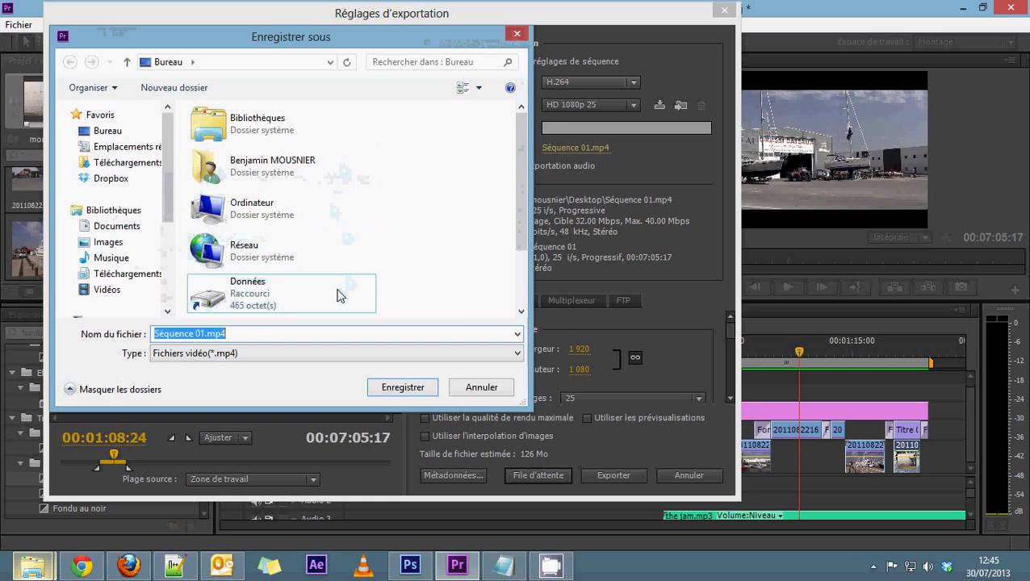
pyautogui.write('la')
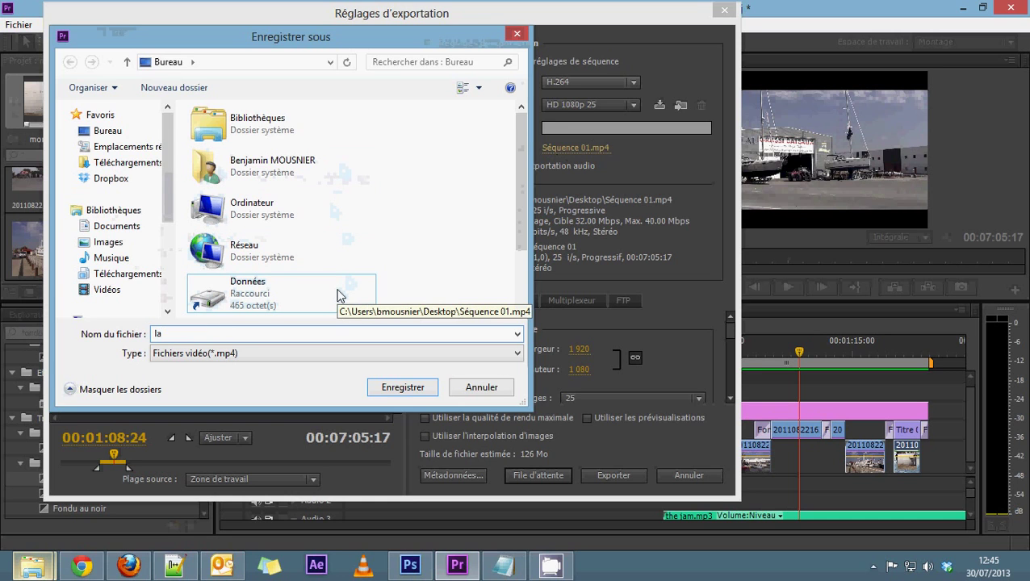
pyautogui.write('rochelle')
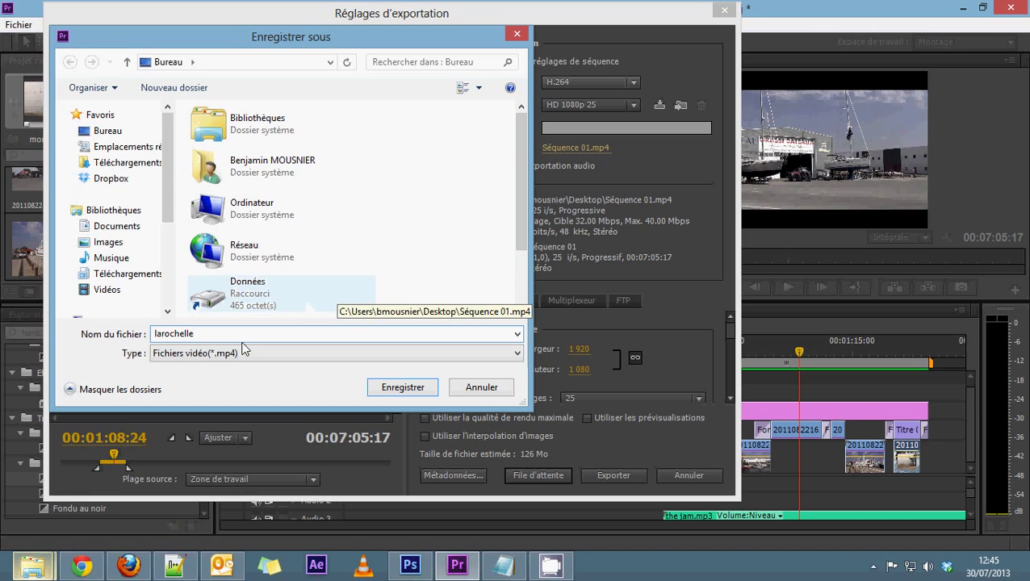
pyautogui.click(391, 389)
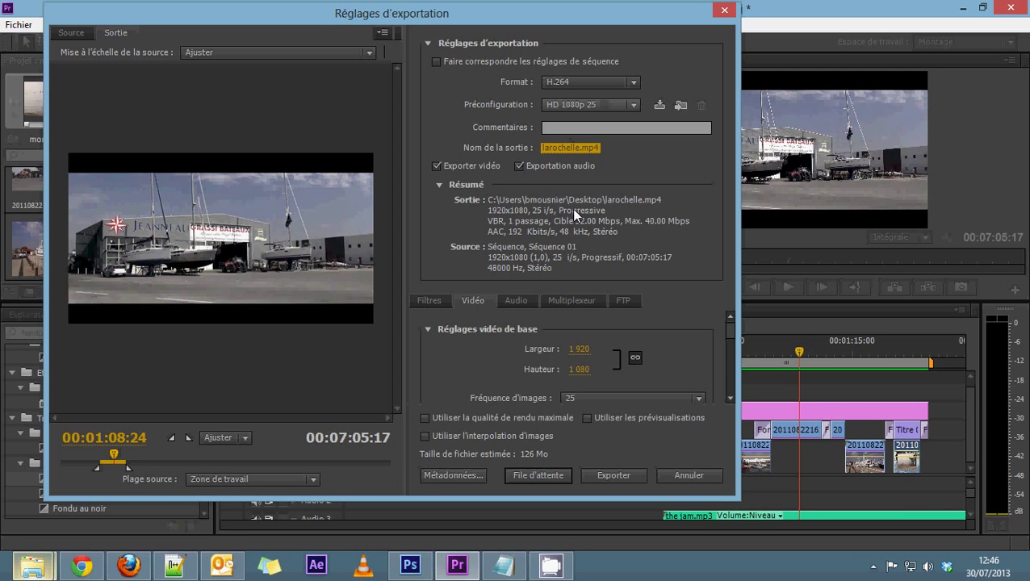
# Enable "Utiliser la qualité de rendu maximale" and "Rendu à la résolution maximale" for the exported video.
pyautogui.scroll(-5, 686, 331)
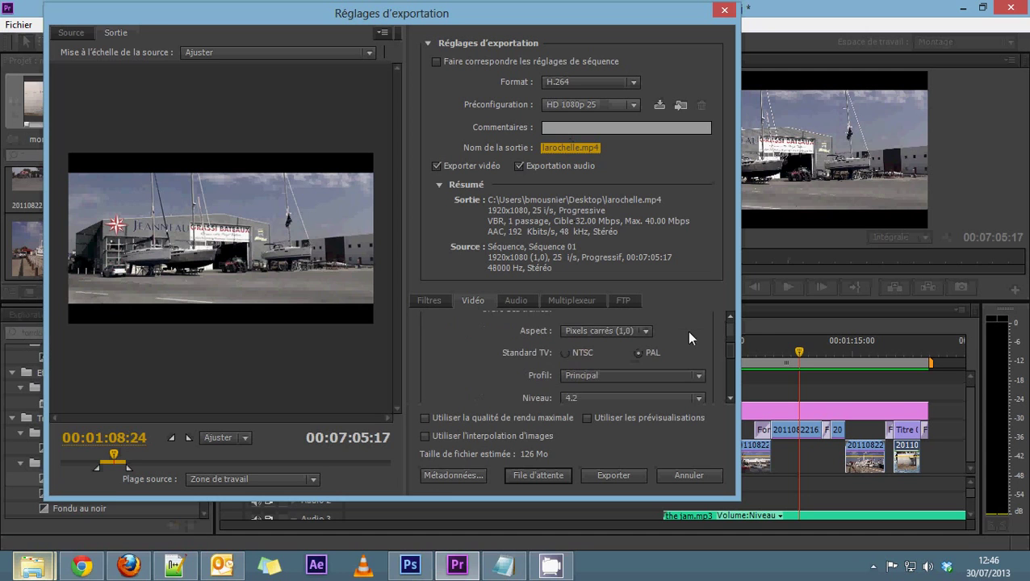
pyautogui.scroll(-3, 689, 332)
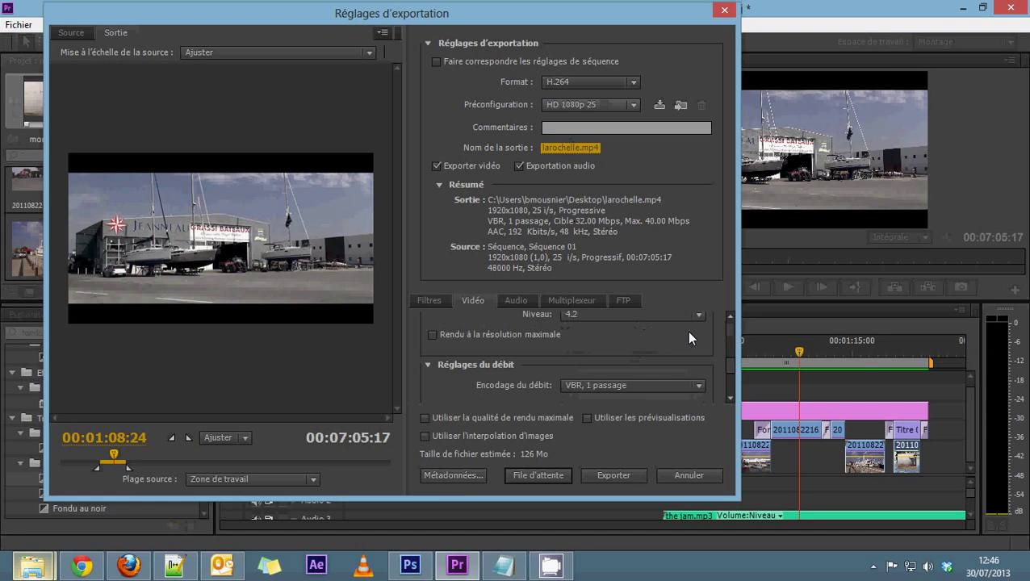
pyautogui.scroll(1, 688, 338)
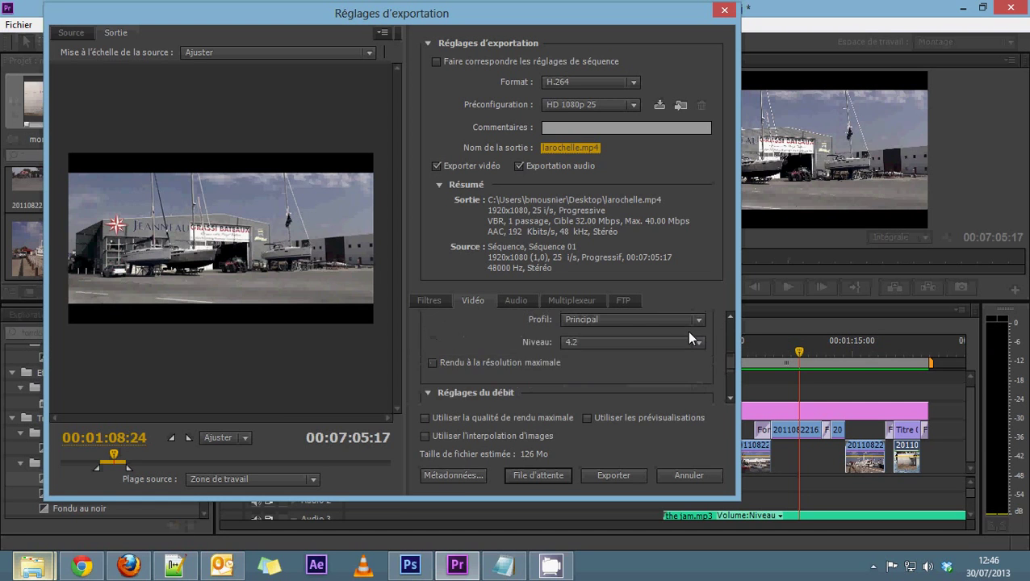
pyautogui.scroll(5, 688, 338)
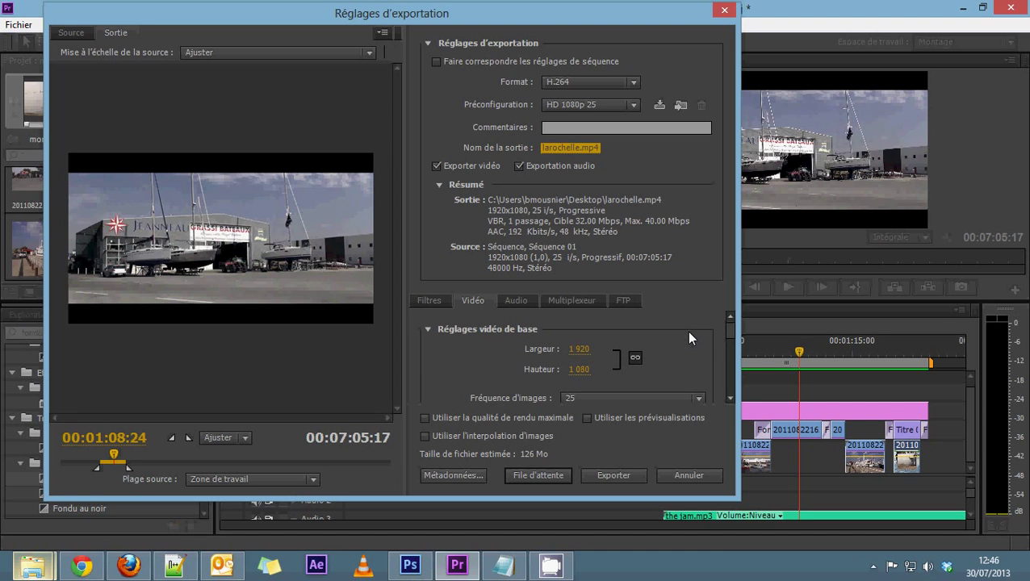
pyautogui.scroll(-5, 689, 333)
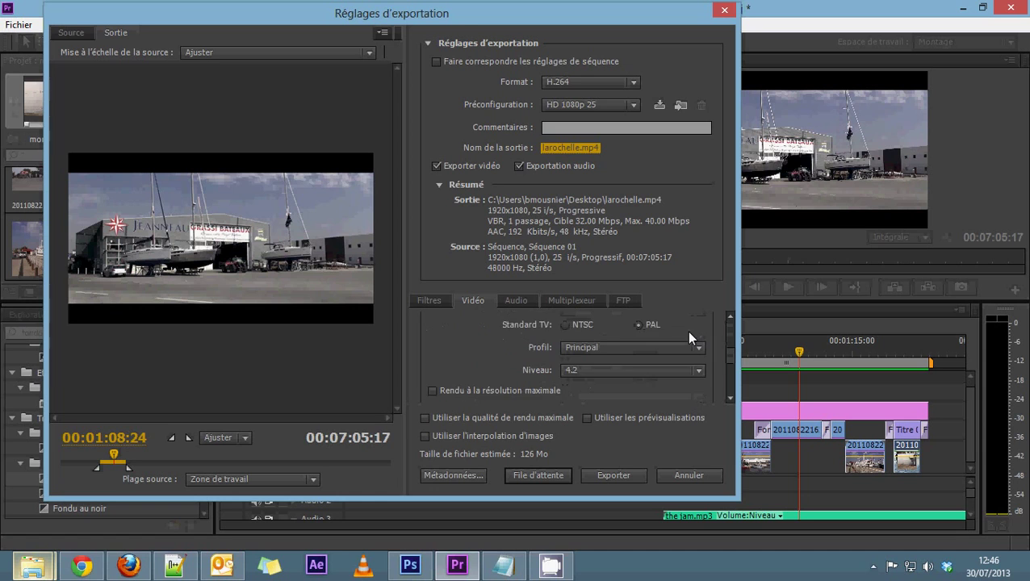
pyautogui.scroll(-1, 690, 337)
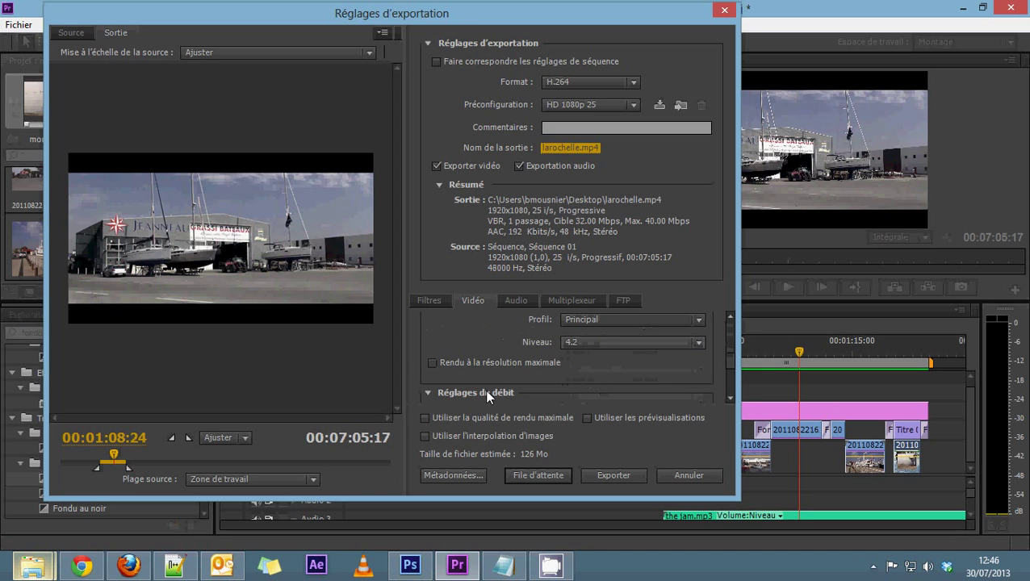
pyautogui.click(462, 416)
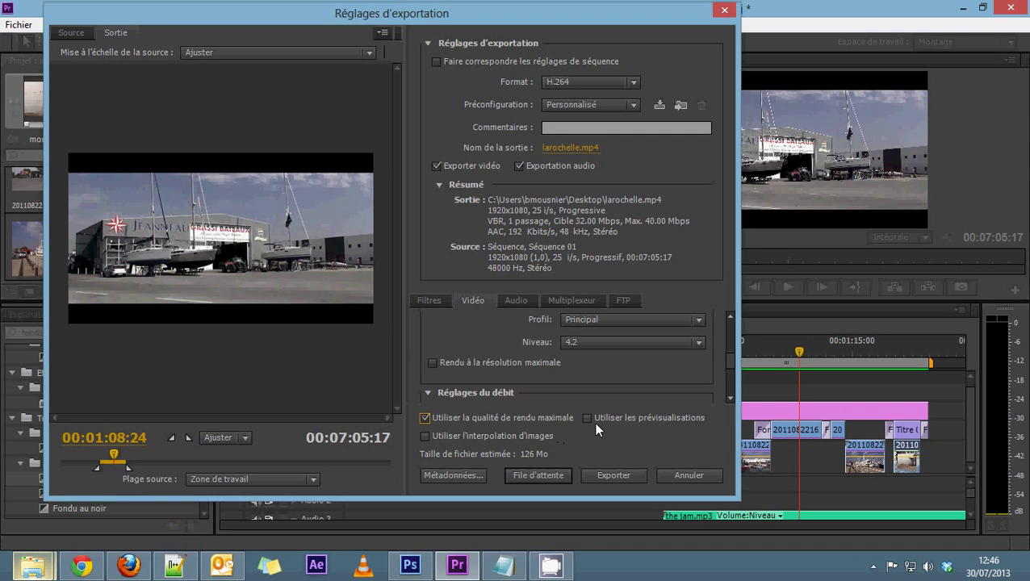
pyautogui.click(448, 362)
# Review the video bitrate and advanced settings, and set the audio bitrate to 160 Kbits/s.
pyautogui.scroll(-3, 487, 361)
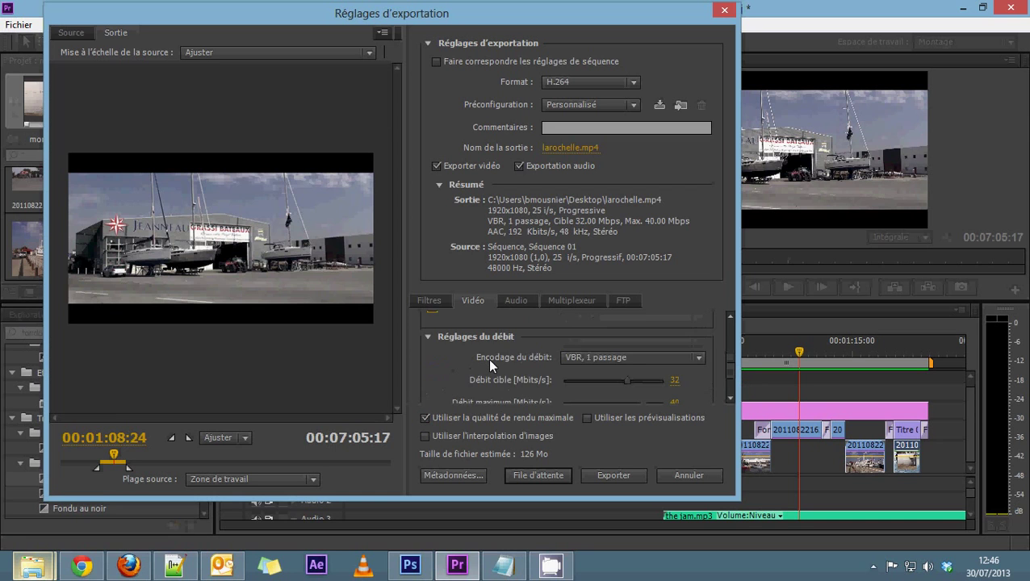
pyautogui.scroll(-3, 488, 358)
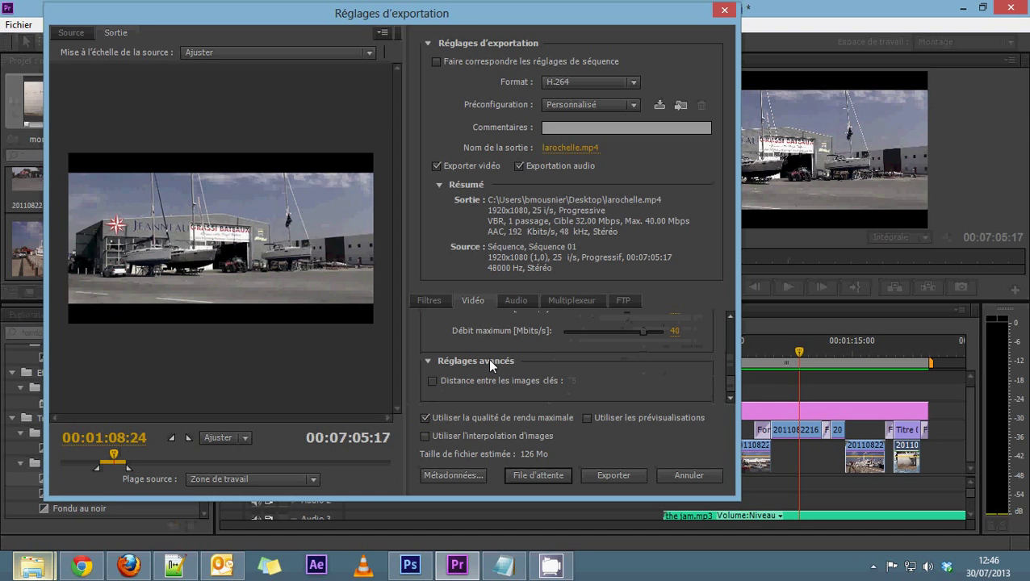
pyautogui.click(509, 300)
pyautogui.scroll(-3, 549, 337)
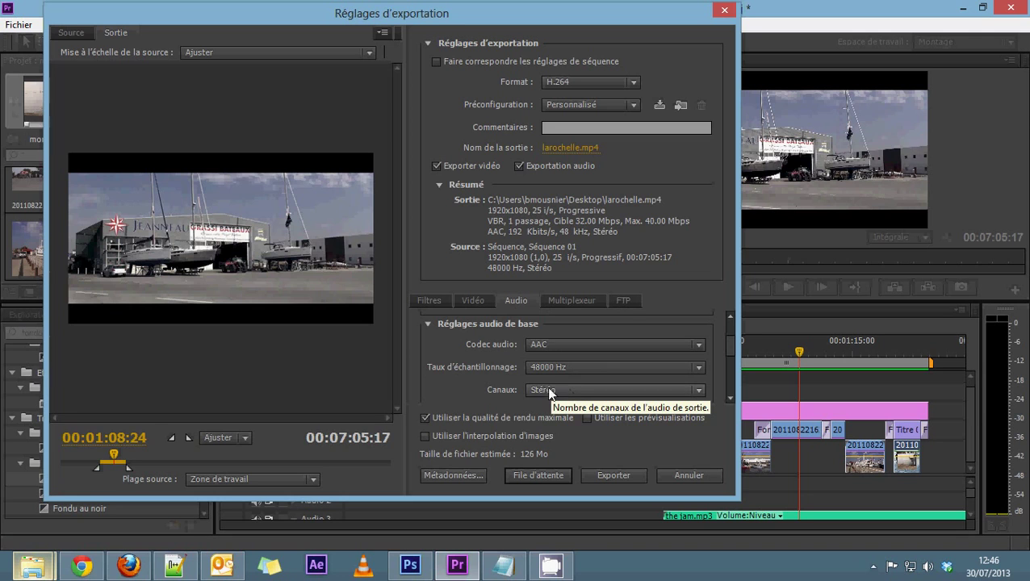
pyautogui.scroll(-1, 586, 392)
pyautogui.scroll(1, 588, 394)
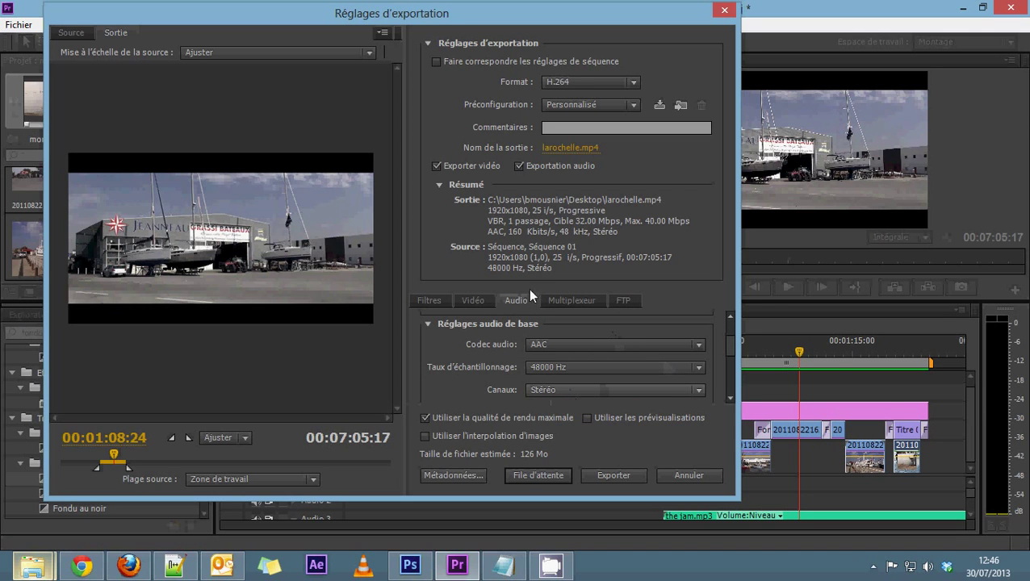
# Set the maximum video bitrate to 41 Mbits/s and export the work area directly to the file.
pyautogui.click(471, 300)
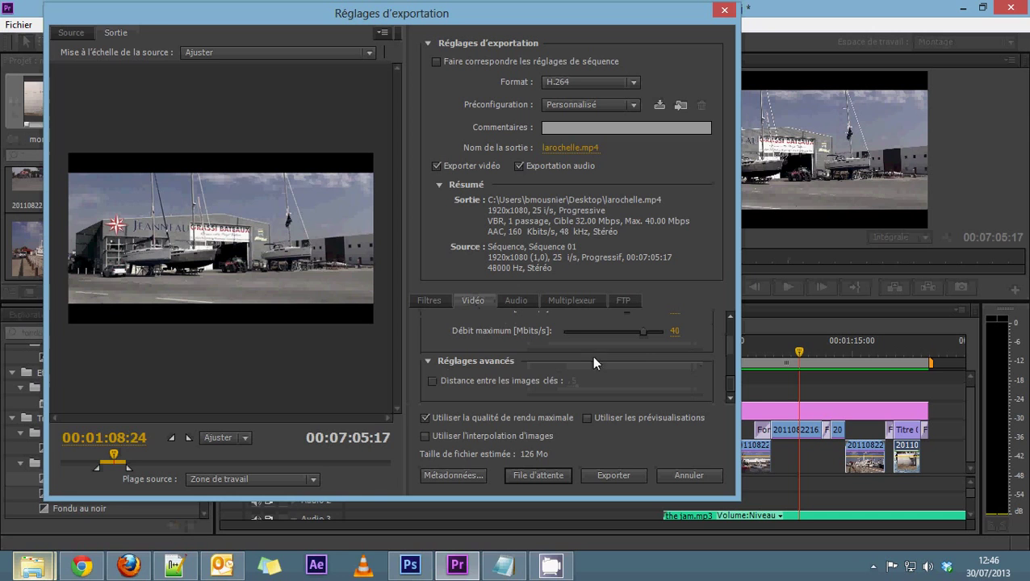
pyautogui.scroll(2, 638, 369)
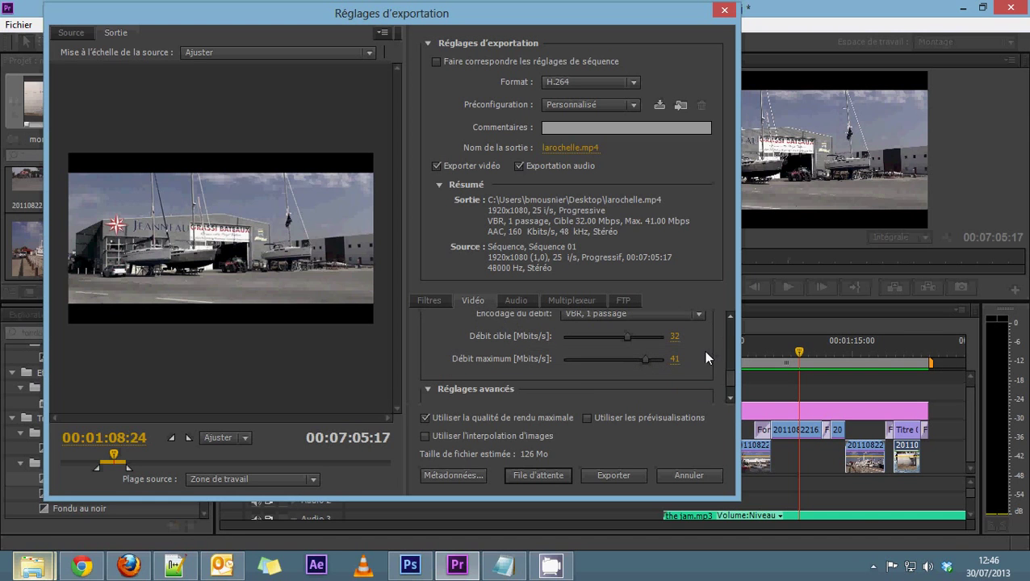
pyautogui.moveTo(733, 381); pyautogui.dragTo(732, 314)
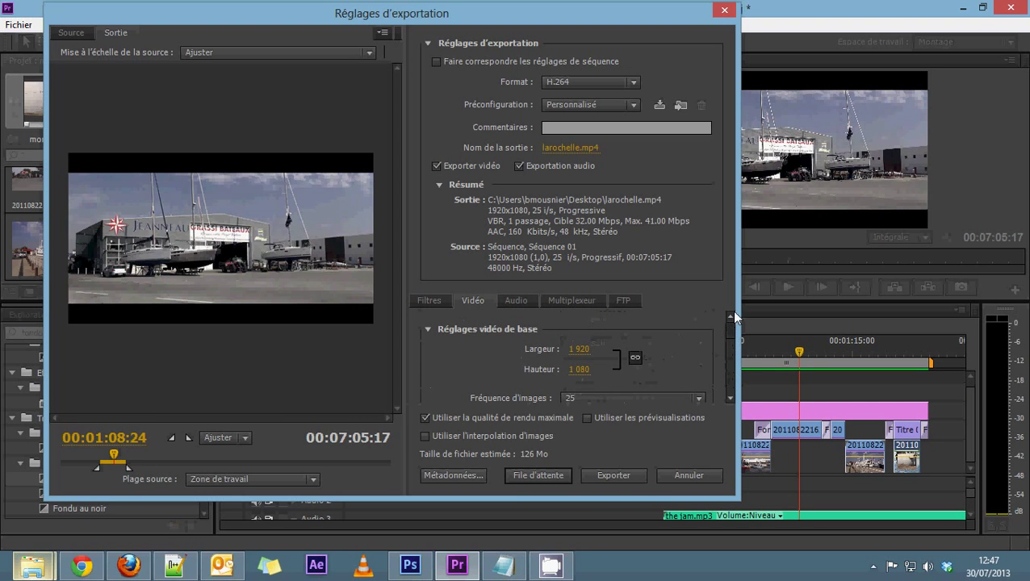
pyautogui.click(612, 476)
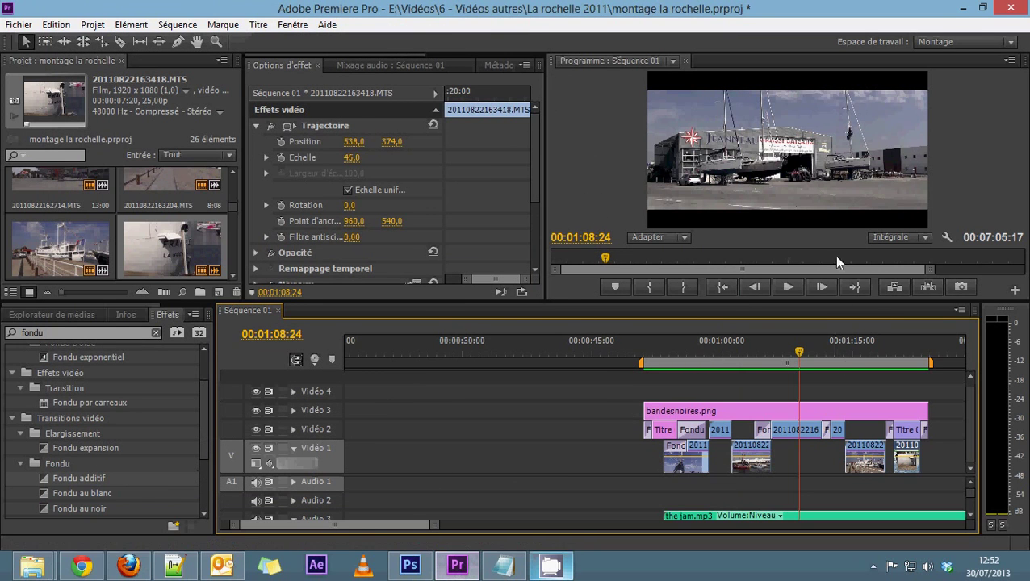
# Play the exported larochelle.mp4 from the desktop in full screen with the volume lowered, and close the player when finished.
pyautogui.click(965, 10)
pyautogui.click(965, 13)
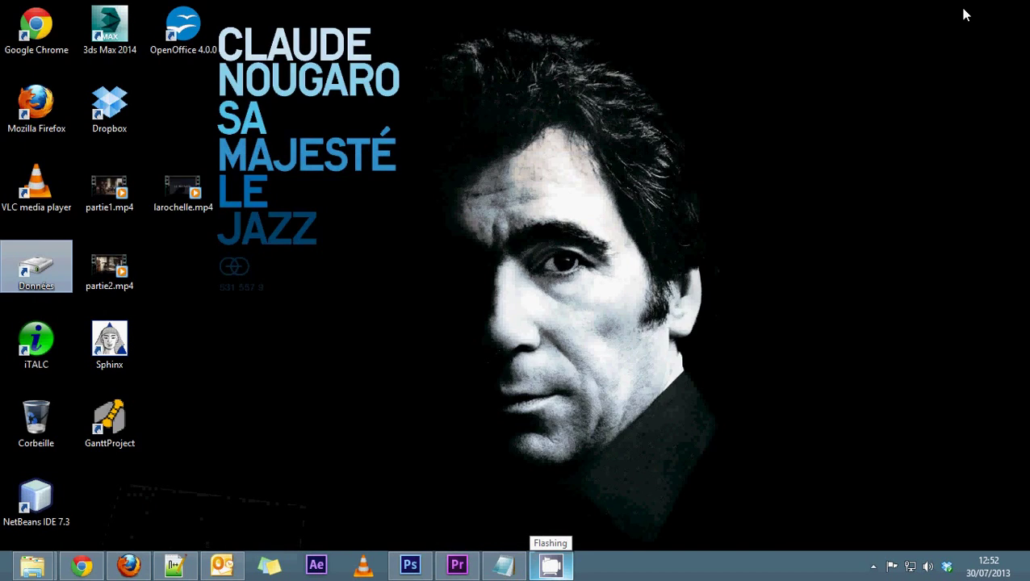
pyautogui.doubleClick(173, 197)
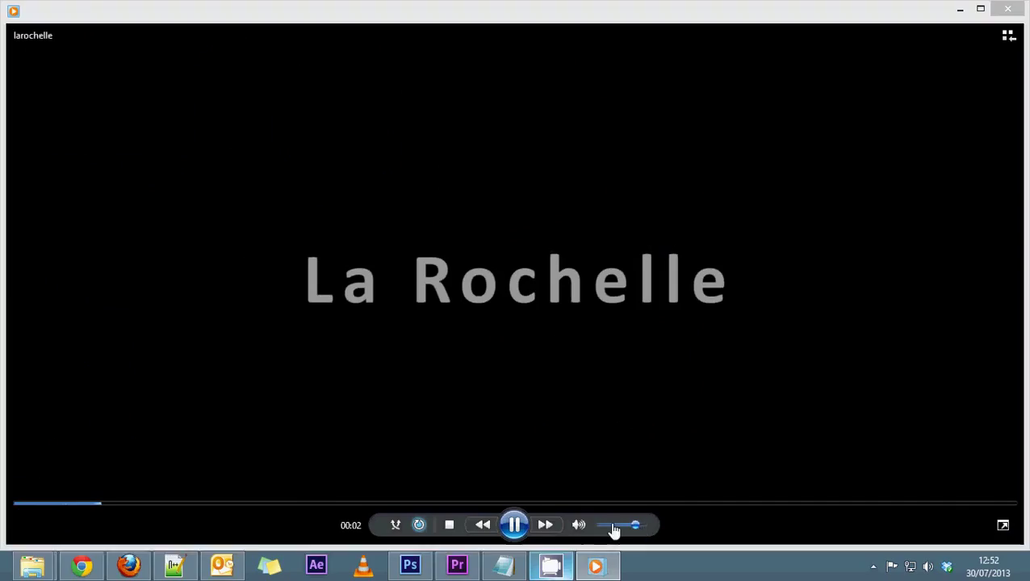
pyautogui.moveTo(614, 525); pyautogui.dragTo(597, 525)
pyautogui.doubleClick(578, 386)
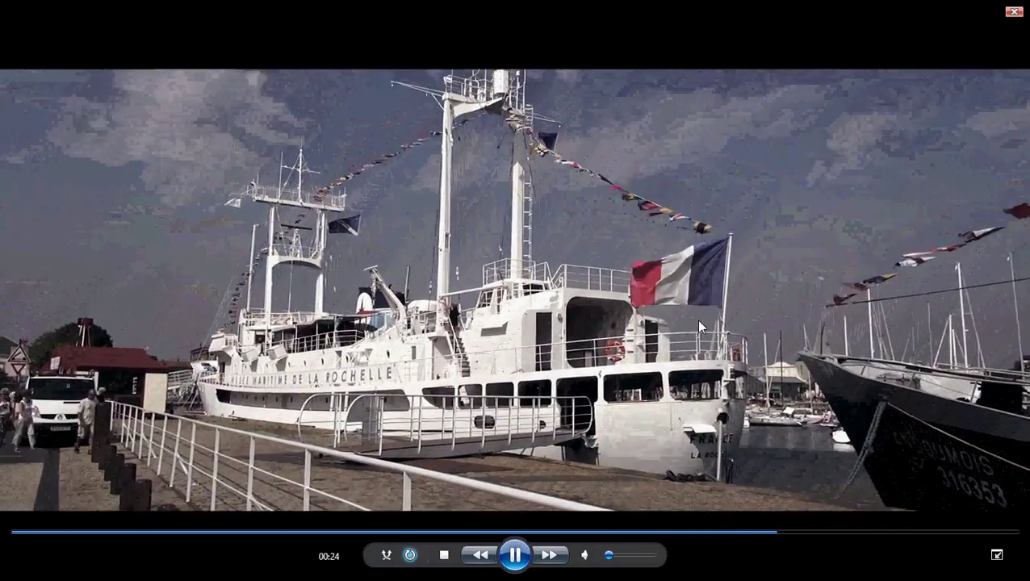
pyautogui.doubleClick(699, 324)
pyautogui.click(1007, 8)
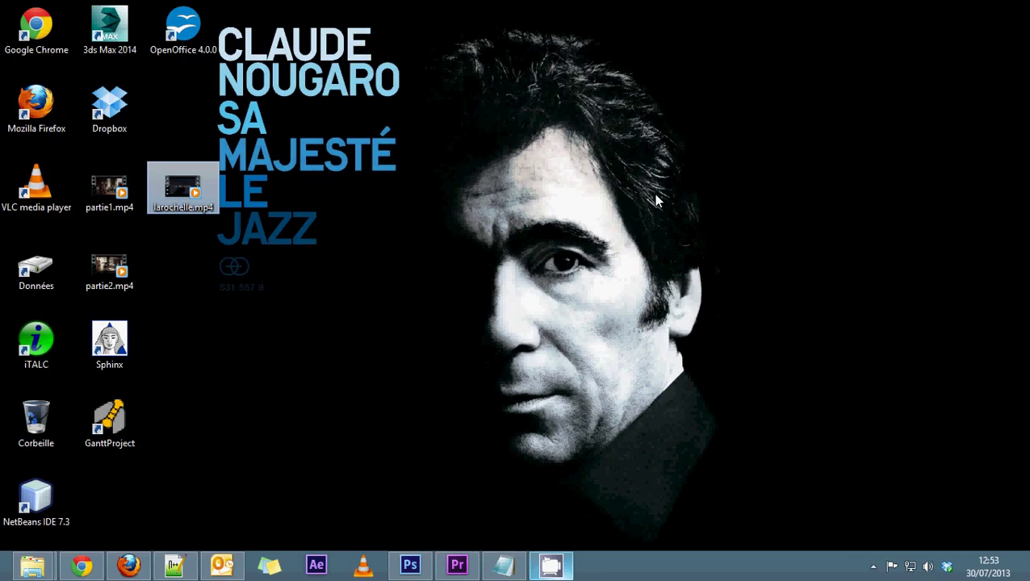
# Switch back to Adobe Premiere Pro and look through the media in the montage la rochelle project and the available import commands.
pyautogui.click(457, 566)
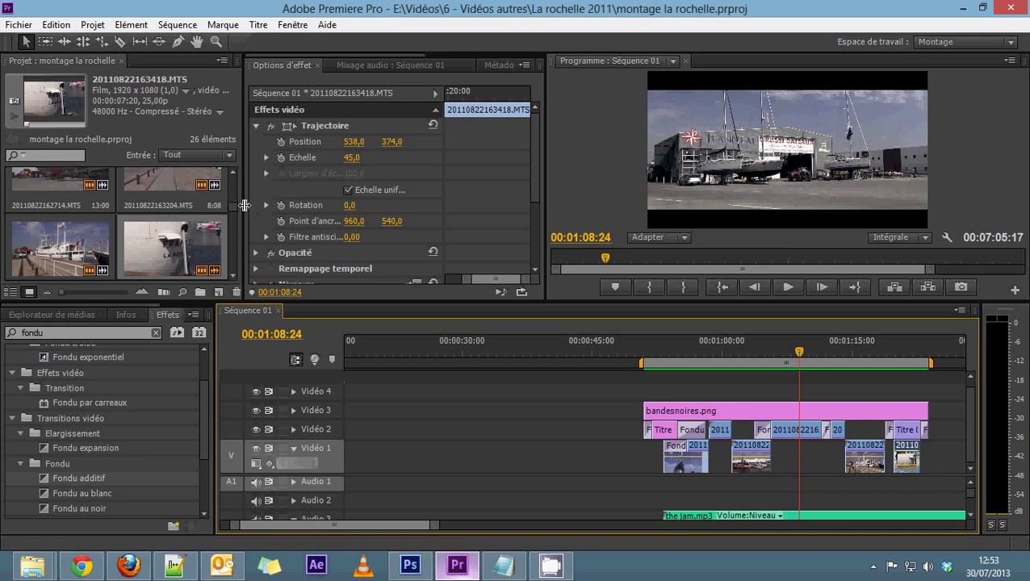
pyautogui.scroll(3, 232, 186)
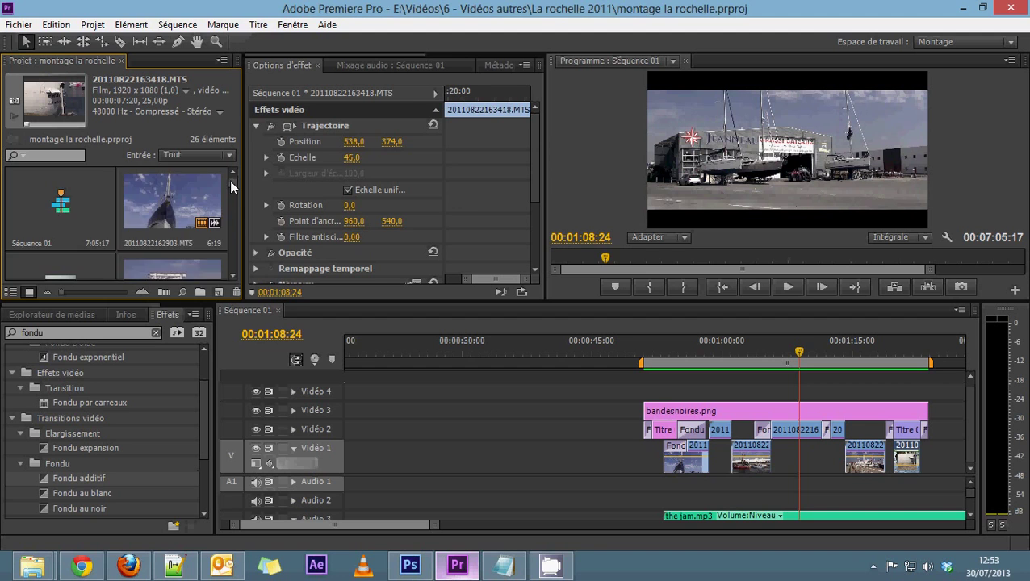
pyautogui.moveTo(229, 180); pyautogui.dragTo(229, 203)
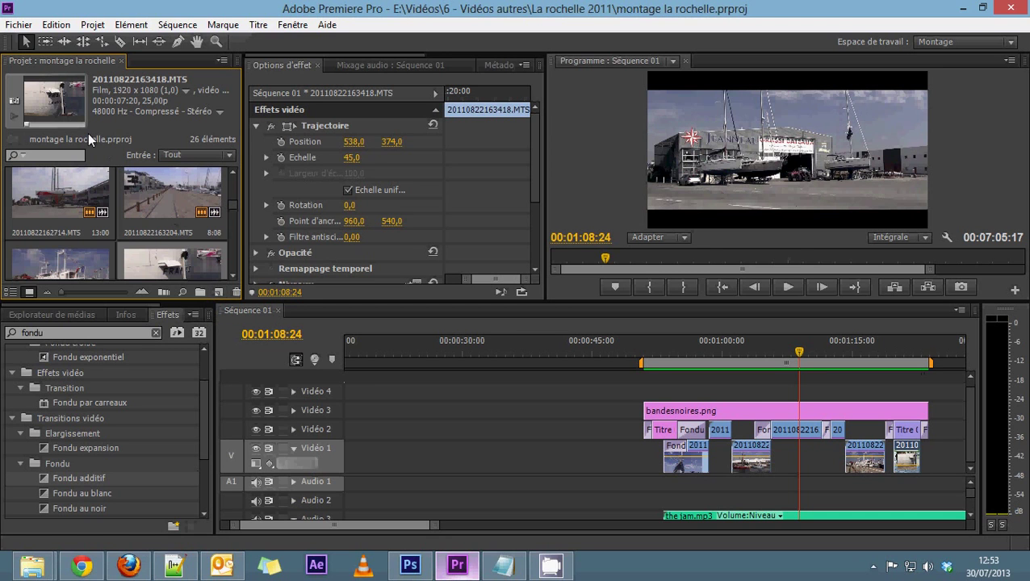
pyautogui.click(24, 26)
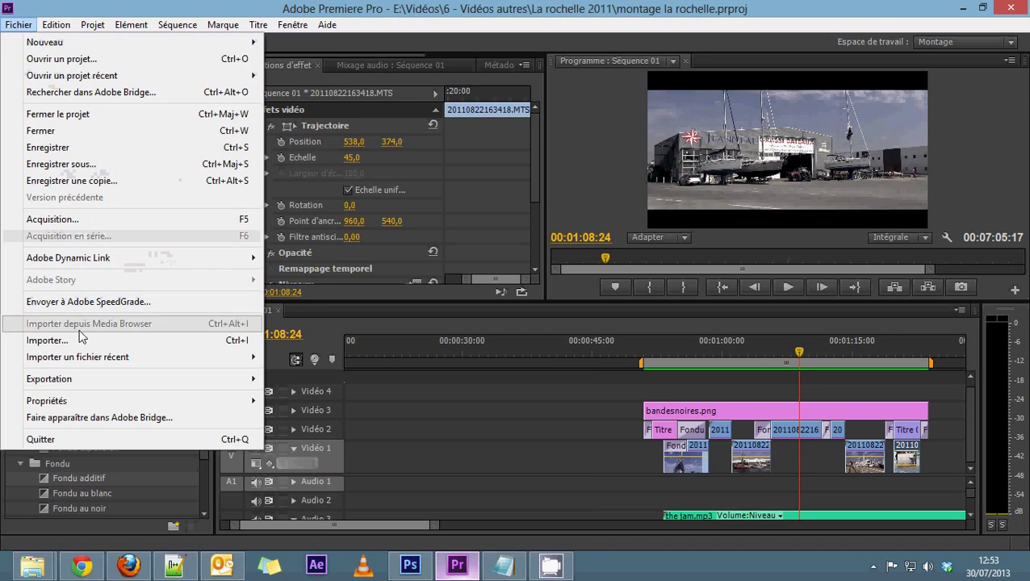
pyautogui.moveTo(73, 355)
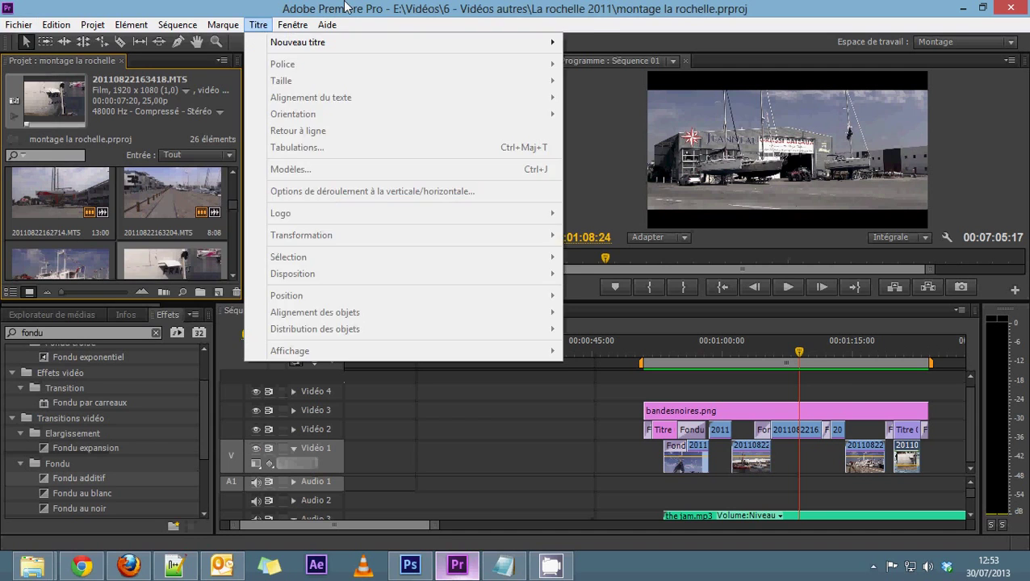
pyautogui.click(346, 7)
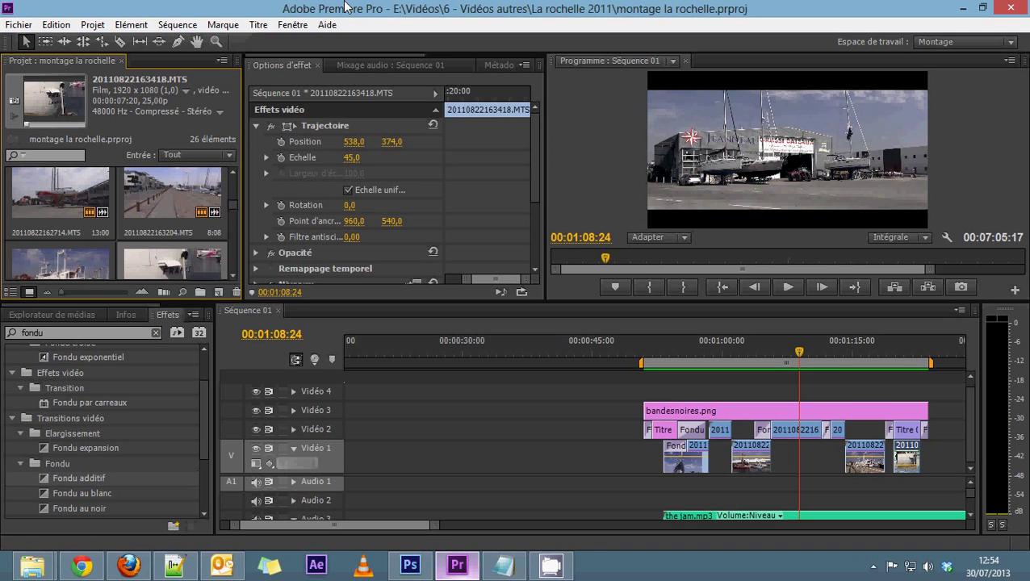
pyautogui.scroll(-5, 227, 212)
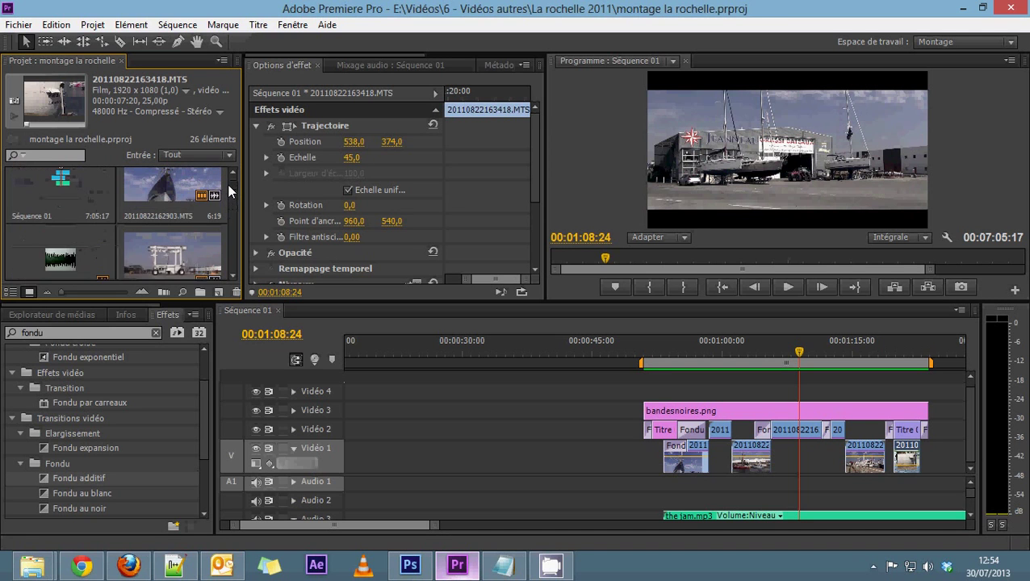
pyautogui.scroll(-3, 229, 226)
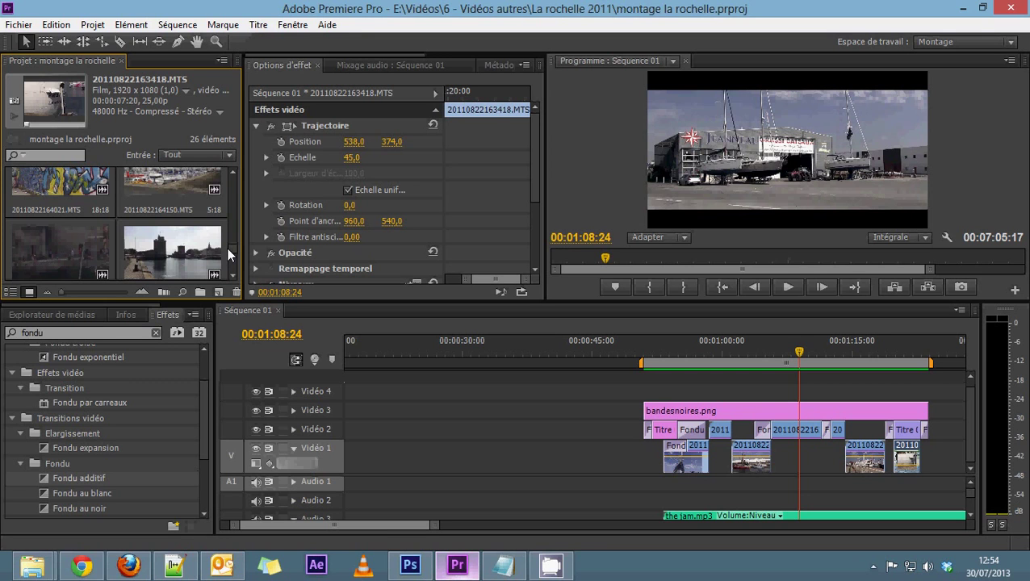
pyautogui.moveTo(229, 253); pyautogui.dragTo(232, 180)
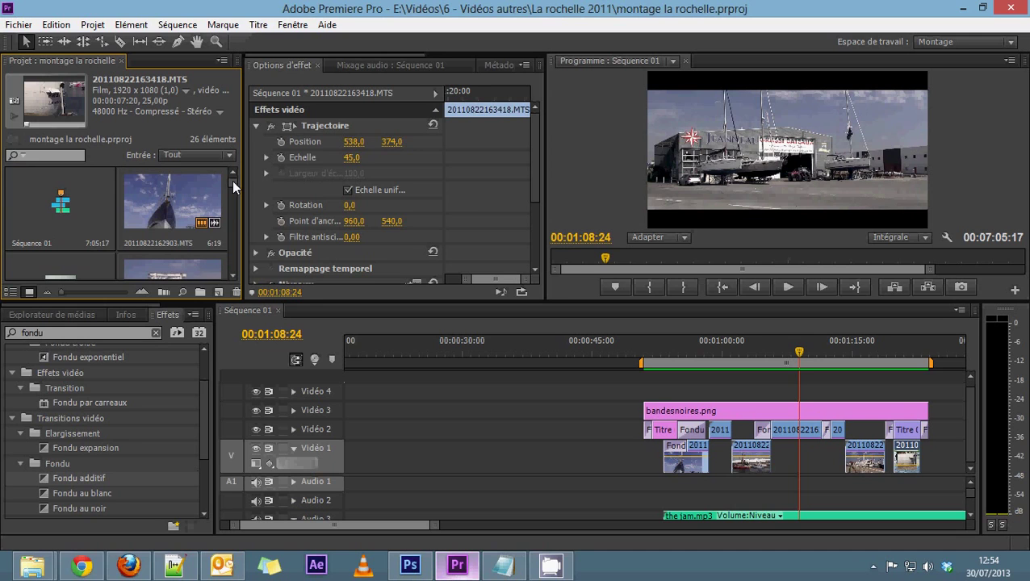